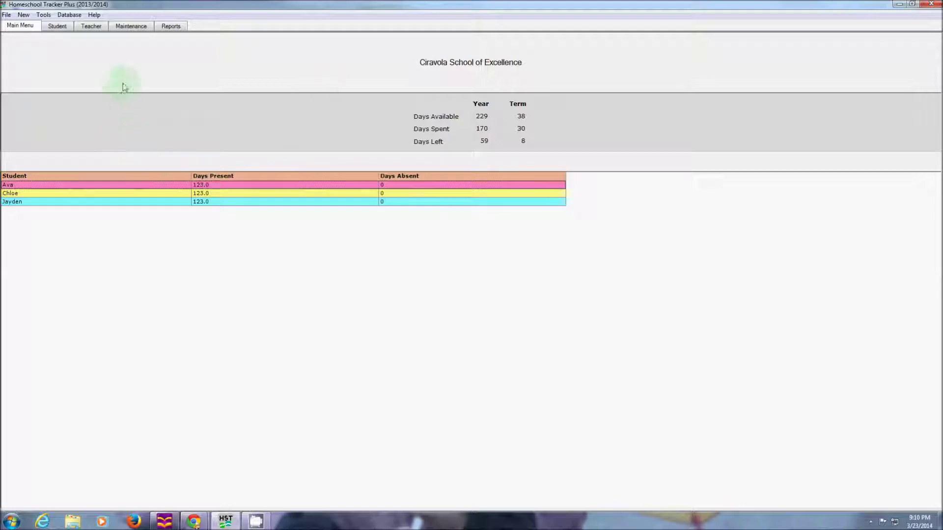
- Start a new entry in the student reading log and look through the existing library items
{"action": "left_click", "coordinate": [56, 27]}
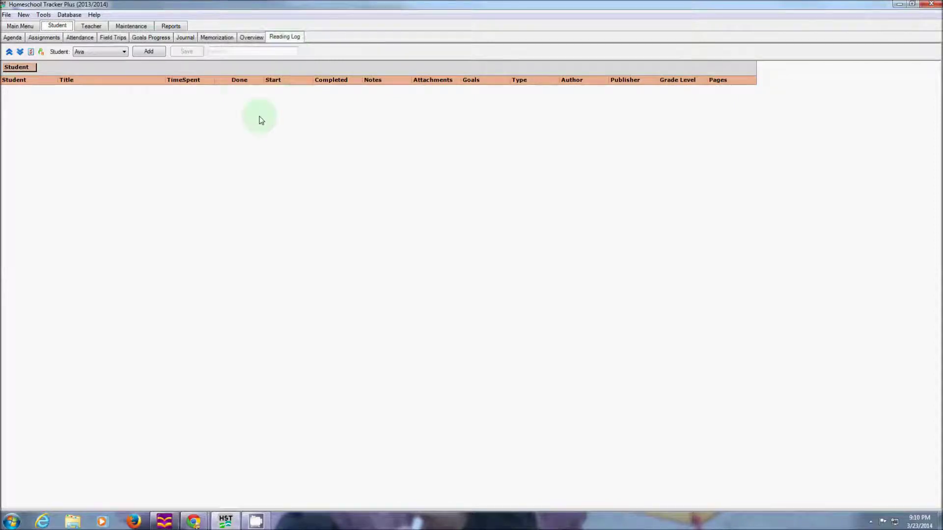
{"action": "left_click", "coordinate": [149, 52]}
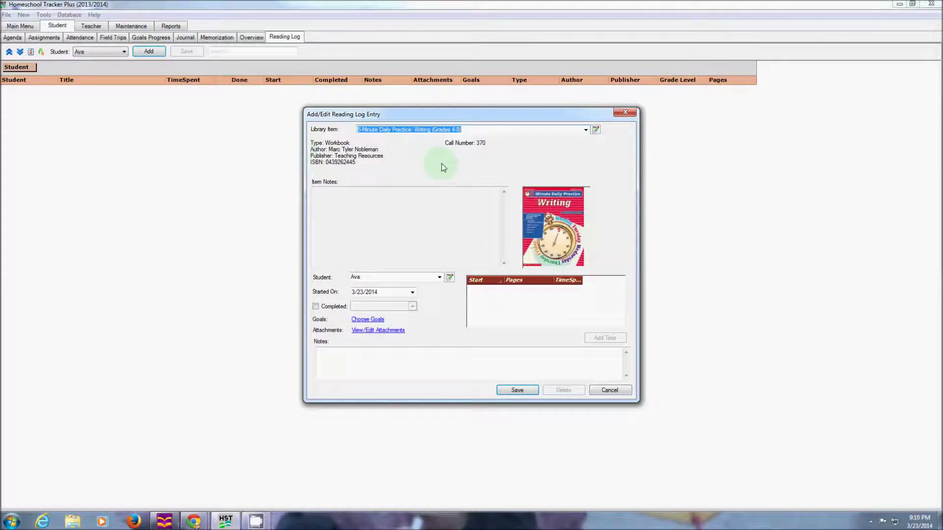
{"action": "left_click", "coordinate": [586, 130]}
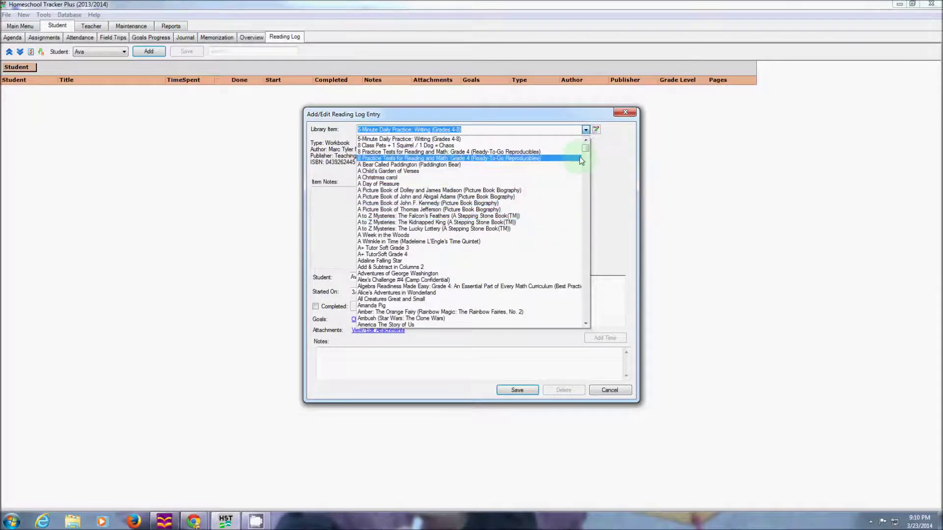
{"action": "left_click_drag", "start_coordinate": [585, 152], "coordinate": [586, 177]}
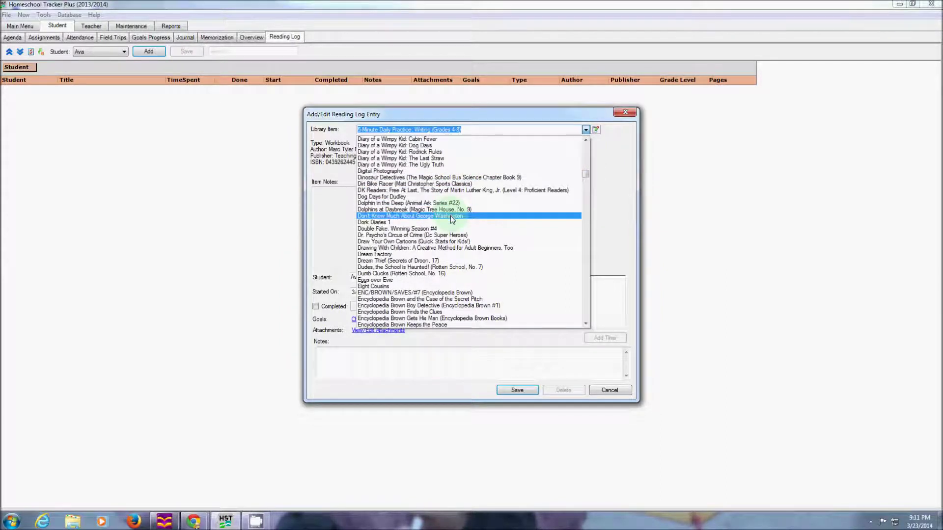
{"action": "left_click", "coordinate": [615, 208]}
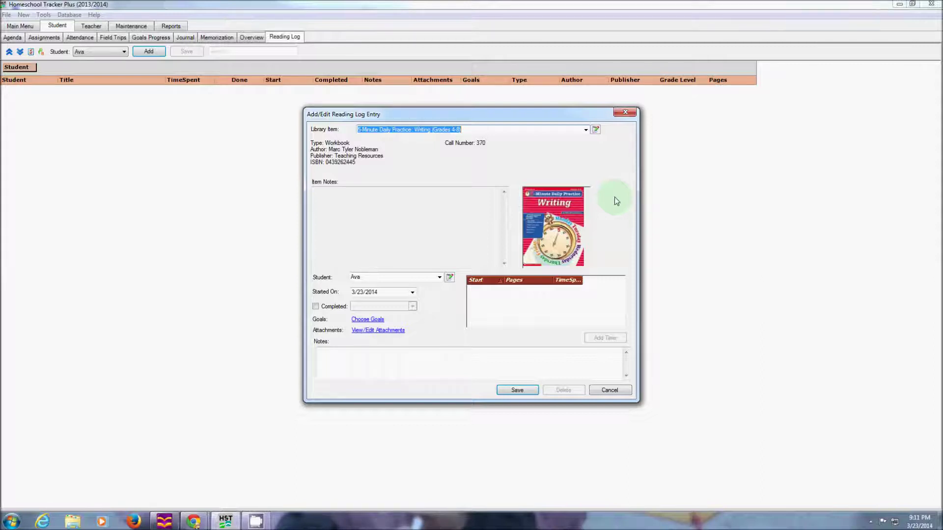
- Add a new library item titled "The Chronicles of Narnia The Magician's Nephew" with the type Book
{"action": "left_click", "coordinate": [596, 130]}
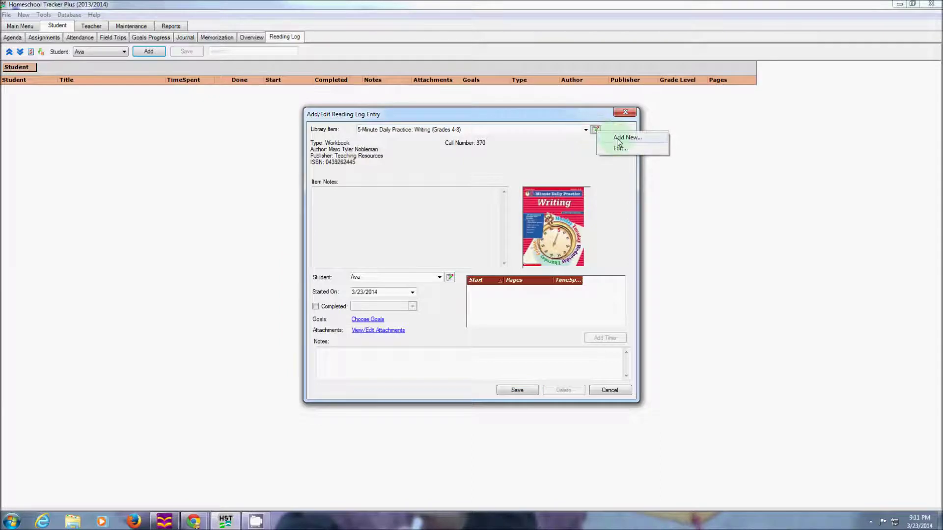
{"action": "left_click", "coordinate": [616, 138]}
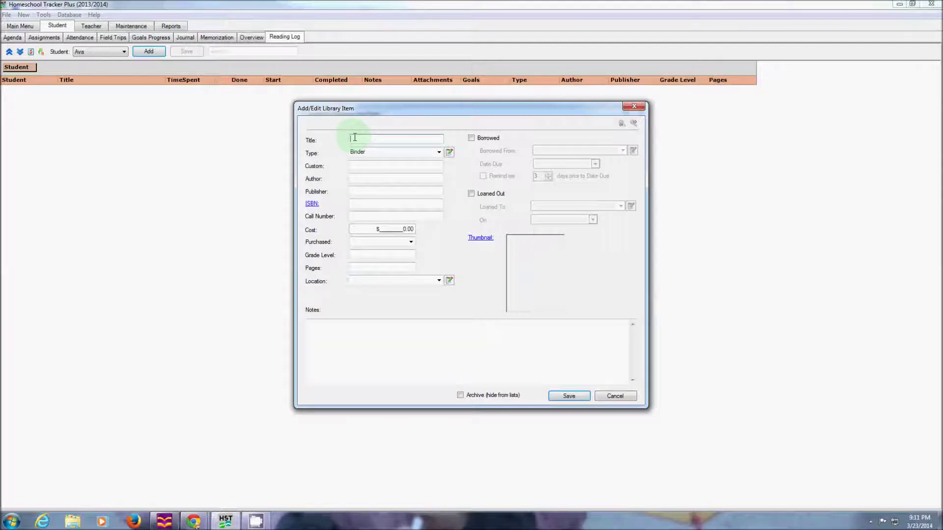
{"action": "type", "text": "The Chron"}
{"action": "type", "text": "icles of Nar"}
{"action": "type", "text": "nia"}
{"action": "type", "text": " The Magi"}
{"action": "type", "text": "cian's Ne"}
{"action": "type", "text": "phew"}
{"action": "left_click", "coordinate": [439, 153]}
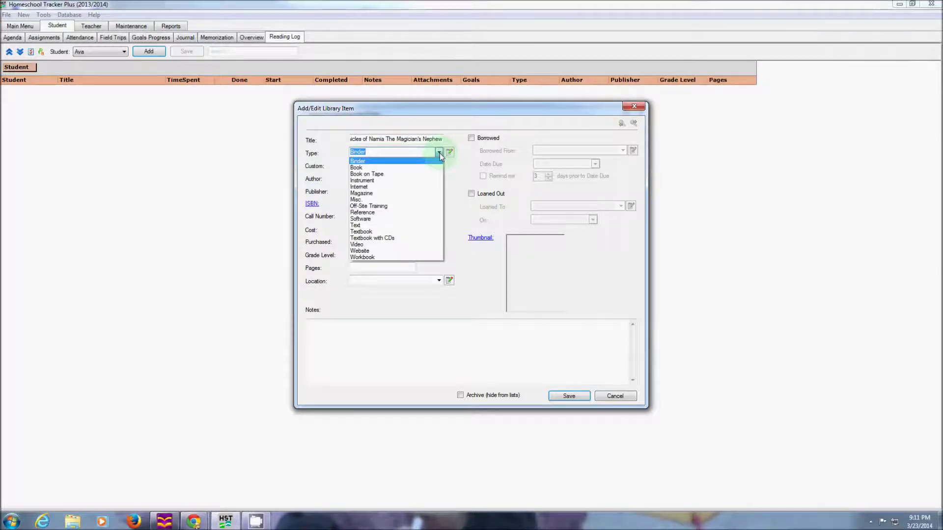
{"action": "left_click", "coordinate": [364, 168]}
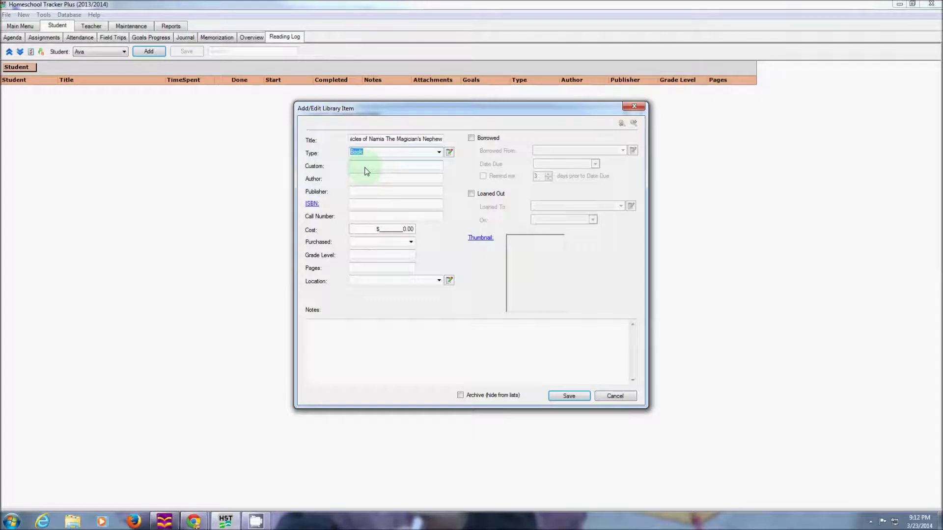
{"action": "left_click", "coordinate": [363, 177]}
{"action": "type", "text": "C.C."}
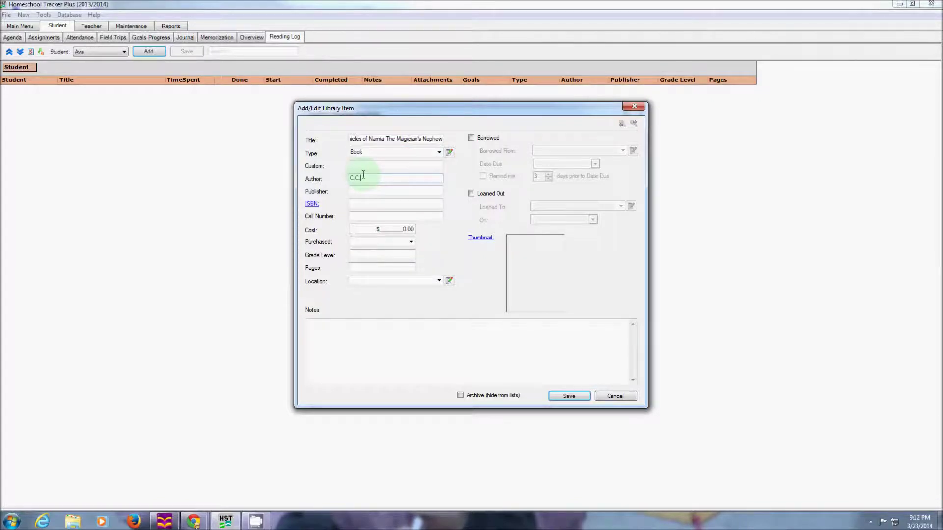
{"action": "key", "text": "BackSpace"}
{"action": "key", "text": "BackSpace"}
{"action": "type", "text": "S. Lewis"}
{"action": "left_click", "coordinate": [368, 189]}
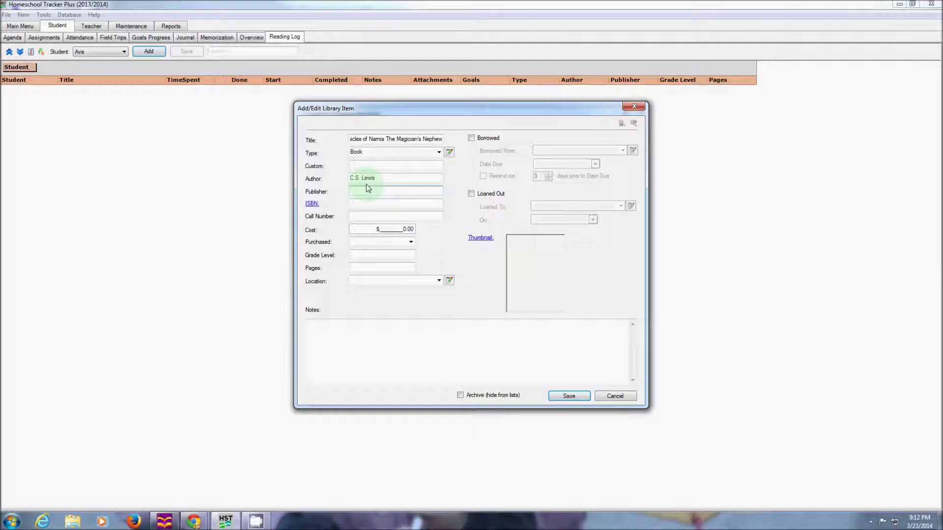
{"action": "type", "text": "Harper Collins Children's"}
{"action": "left_click", "coordinate": [374, 204]}
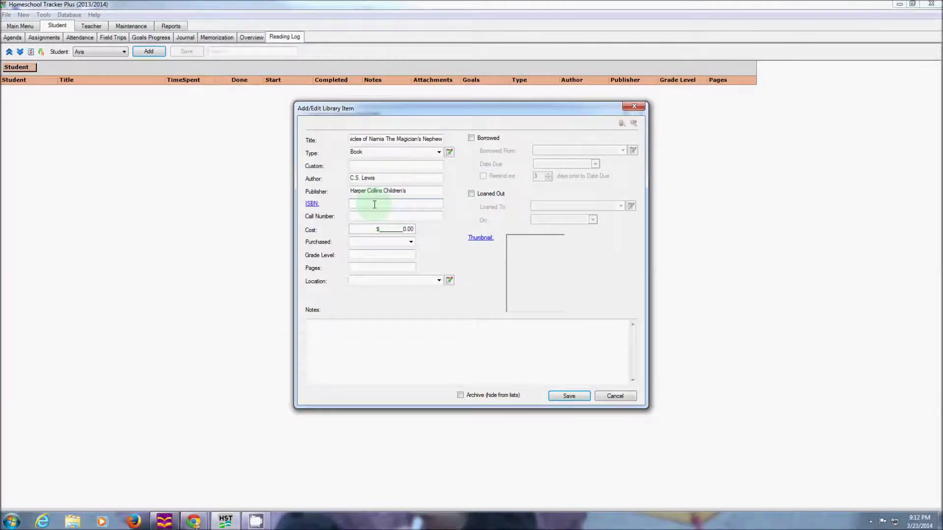
{"action": "type", "text": "9780064405058"}
- Review the purchase date, grade level and location fields of the new library item
{"action": "left_click", "coordinate": [411, 242]}
{"action": "left_click", "coordinate": [410, 242]}
{"action": "left_click", "coordinate": [400, 255]}
{"action": "left_click", "coordinate": [441, 281]}
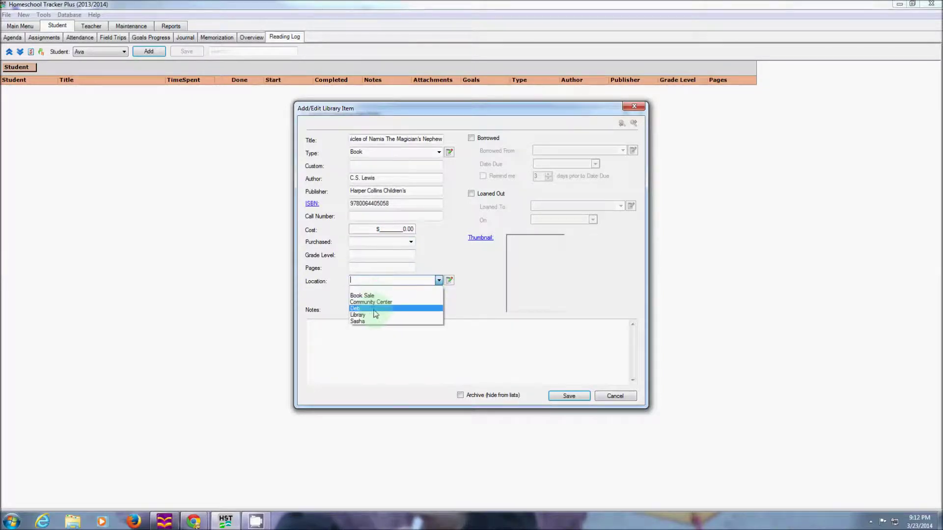
{"action": "left_click", "coordinate": [476, 300]}
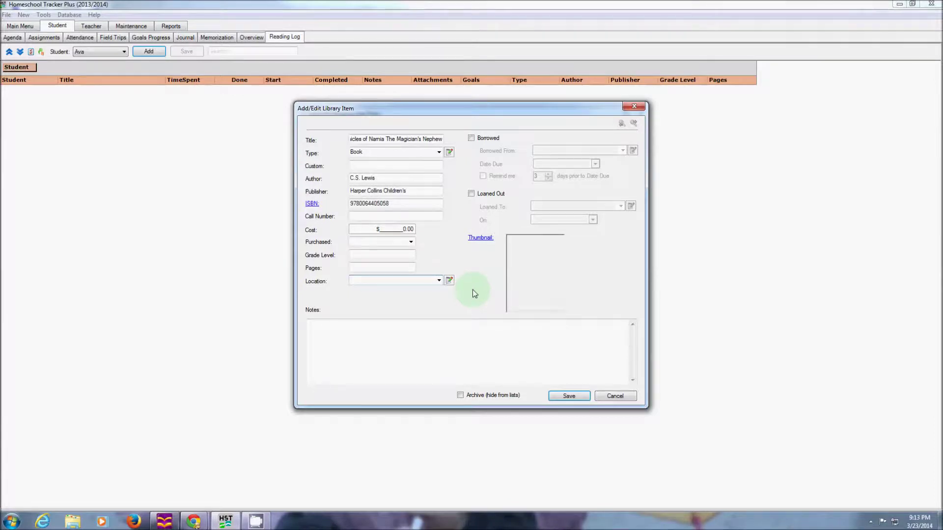
- Try the Loaned Out and Borrowed options of the library item and leave both cleared
{"action": "left_click", "coordinate": [471, 195]}
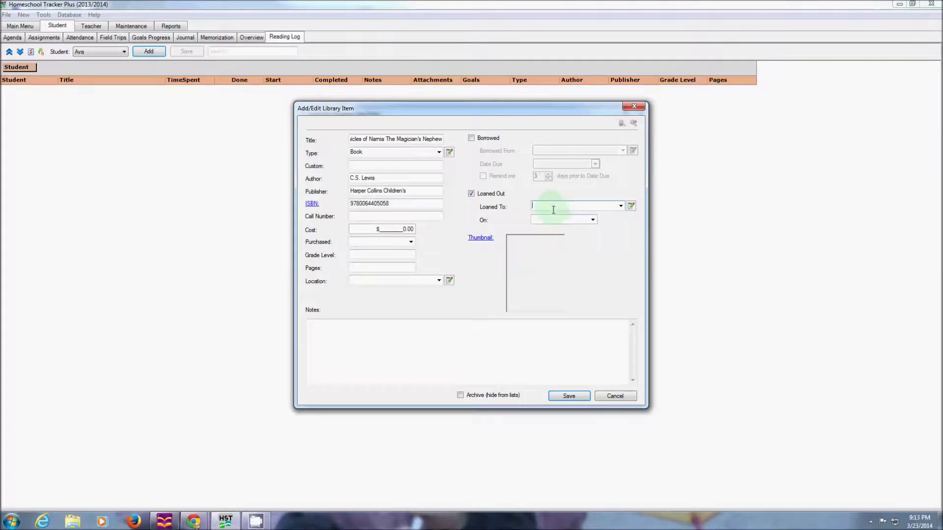
{"action": "left_click", "coordinate": [471, 194]}
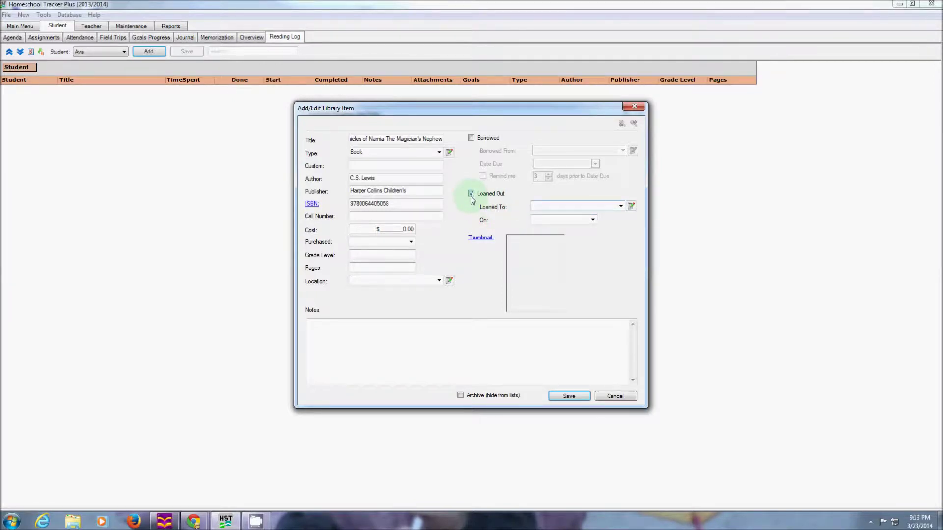
{"action": "left_click", "coordinate": [472, 193]}
{"action": "left_click", "coordinate": [472, 139]}
{"action": "left_click", "coordinate": [472, 194]}
{"action": "left_click", "coordinate": [472, 195]}
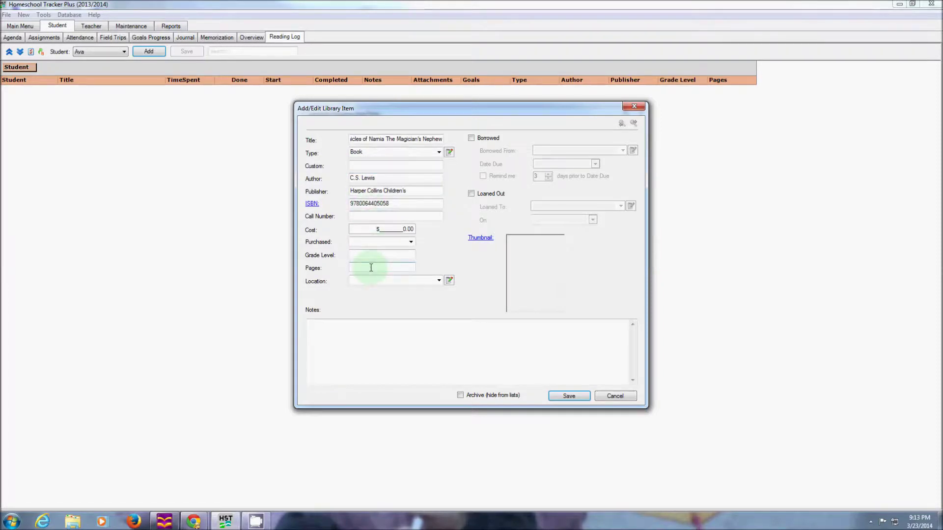
- Save the new library item and assign the reading log entry to the last student in the list
{"action": "left_click", "coordinate": [572, 396]}
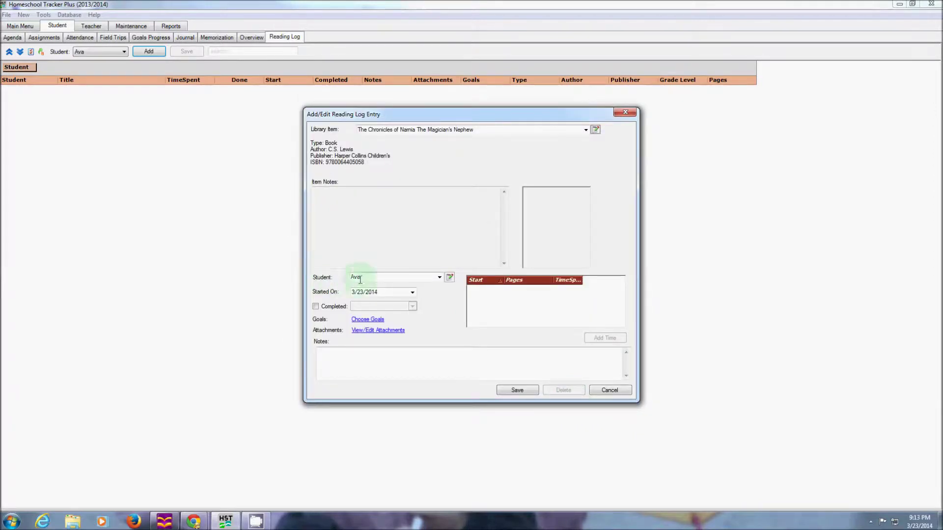
{"action": "left_click", "coordinate": [439, 278]}
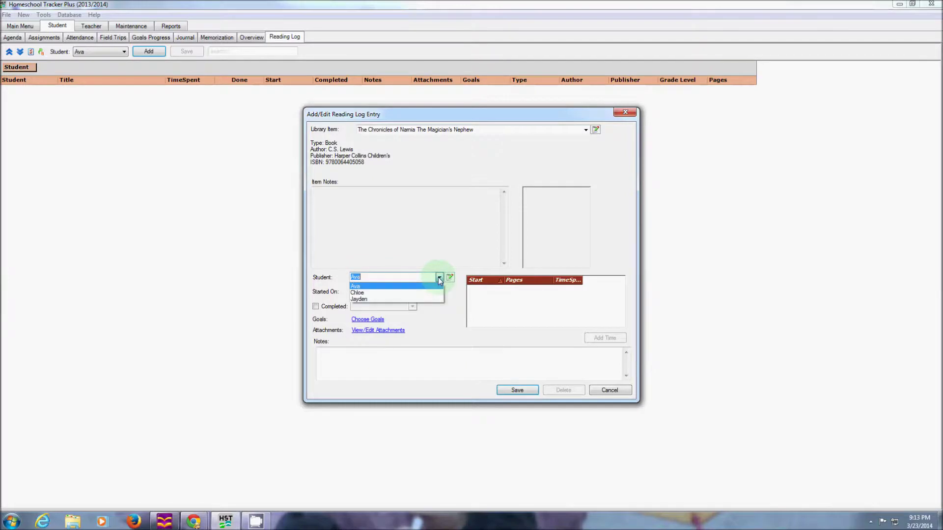
{"action": "left_click", "coordinate": [359, 299]}
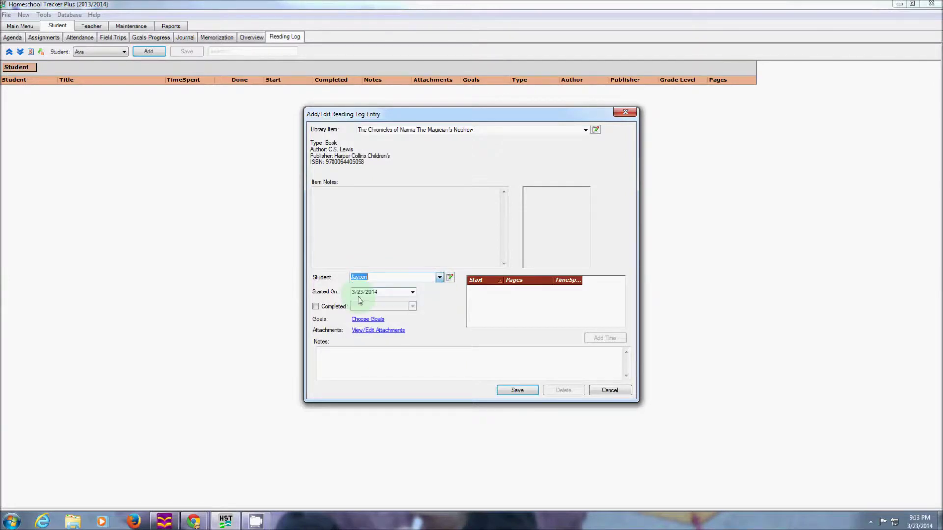
- Set the reading start date to 3/19/2014, mark the book completed on 03/24/2014 and save the log entry
{"action": "left_click", "coordinate": [413, 293]}
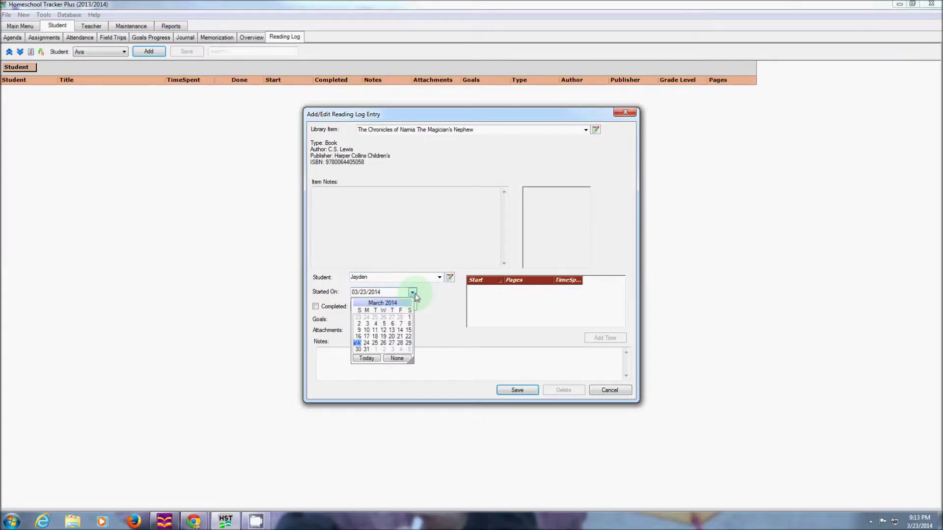
{"action": "left_click", "coordinate": [384, 337]}
{"action": "left_click", "coordinate": [316, 307]}
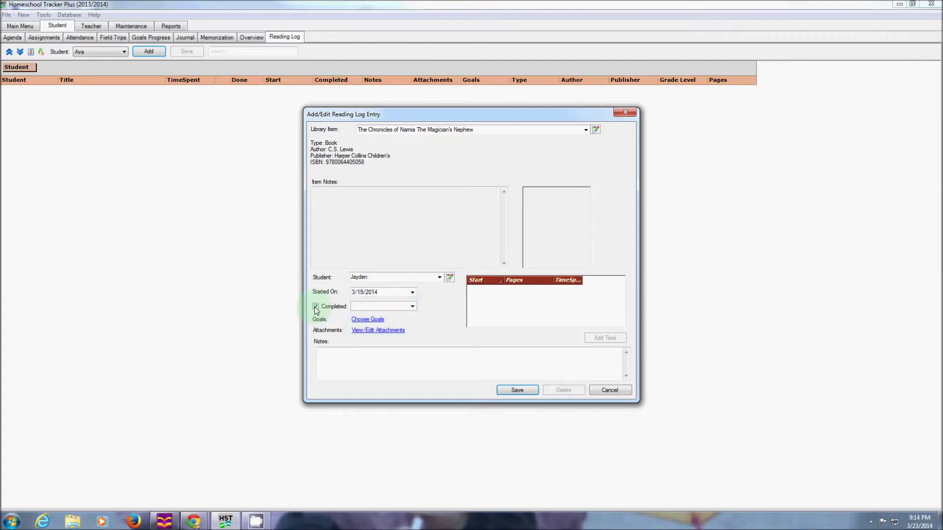
{"action": "left_click", "coordinate": [412, 306]}
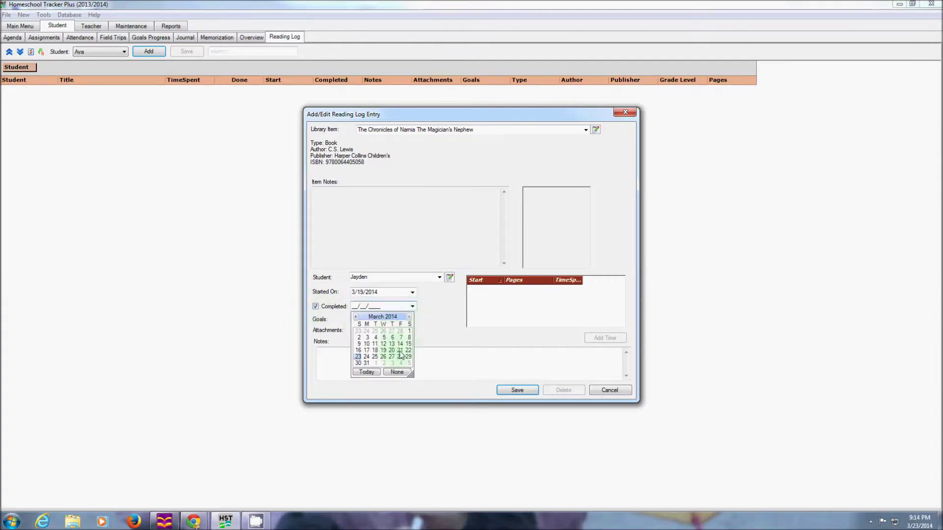
{"action": "left_click", "coordinate": [366, 357]}
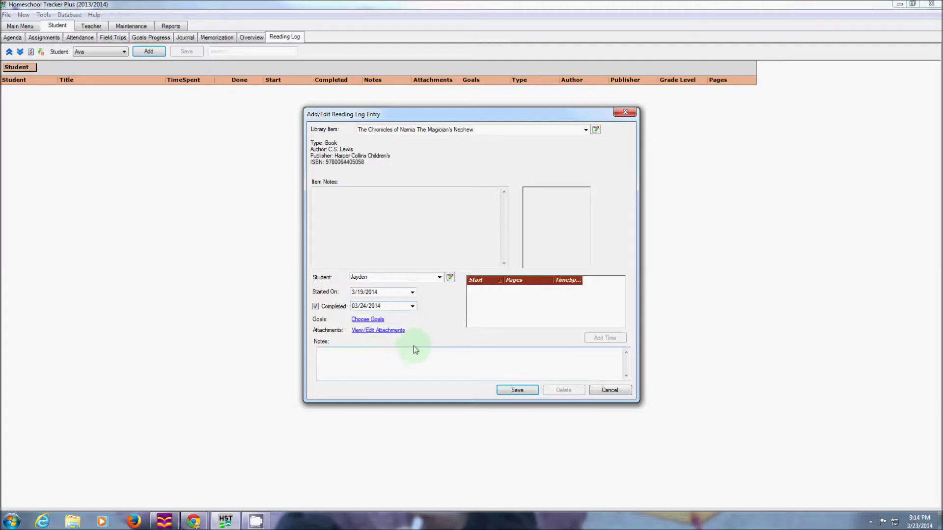
{"action": "left_click", "coordinate": [524, 391]}
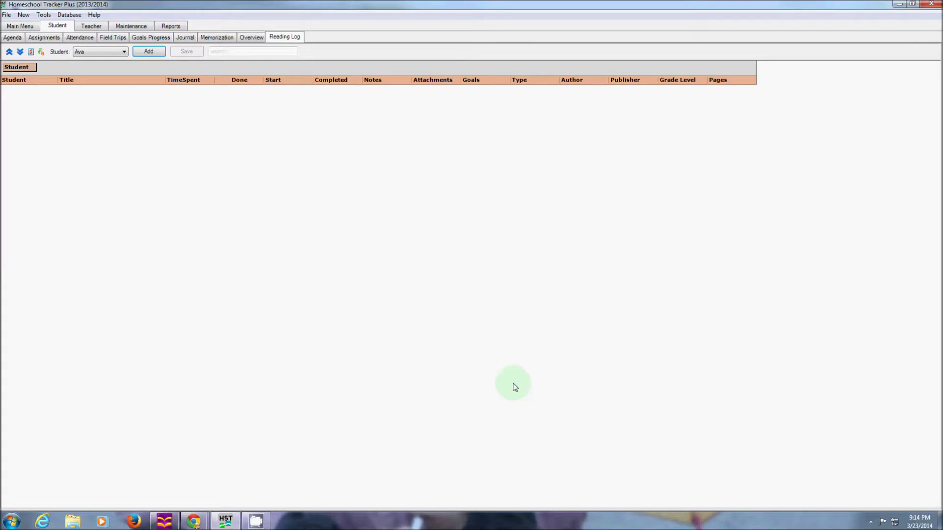
- Examine each student's reading log in turn, finishing on the student with the new Narnia entry
{"action": "left_click", "coordinate": [109, 53]}
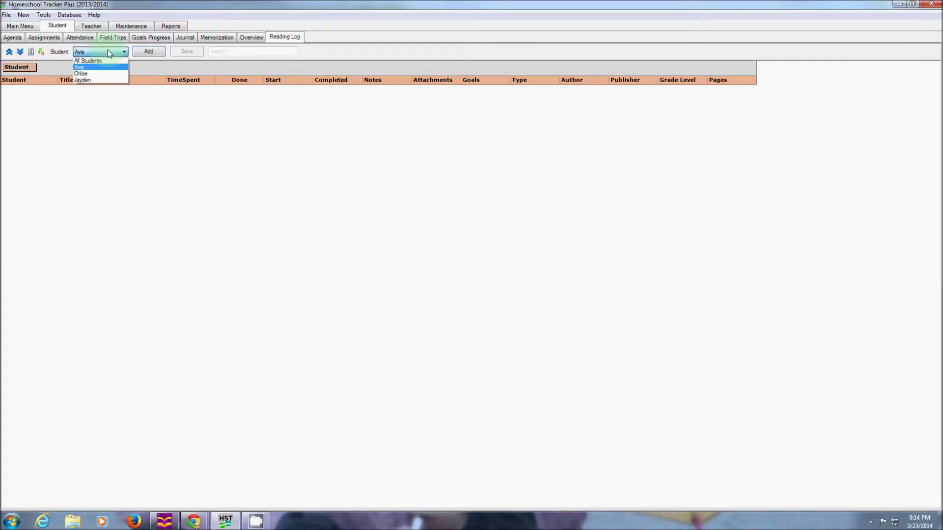
{"action": "left_click", "coordinate": [97, 80]}
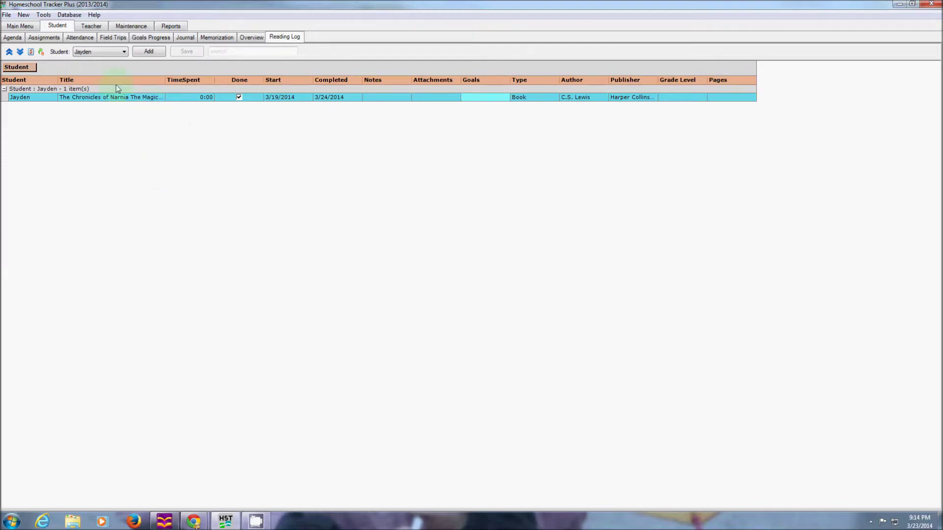
{"action": "left_click", "coordinate": [115, 53]}
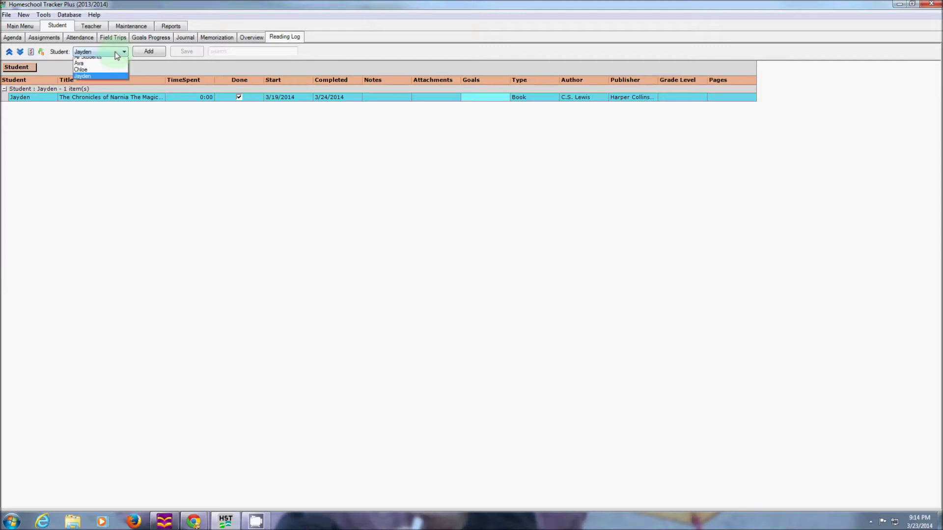
{"action": "left_click", "coordinate": [93, 74]}
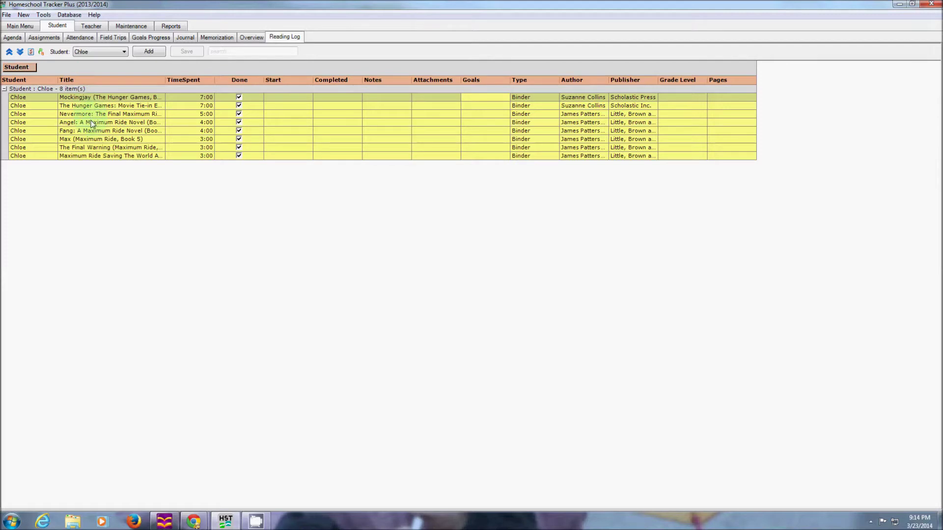
{"action": "left_click", "coordinate": [214, 106]}
{"action": "left_click", "coordinate": [124, 52]}
{"action": "left_click", "coordinate": [92, 66]}
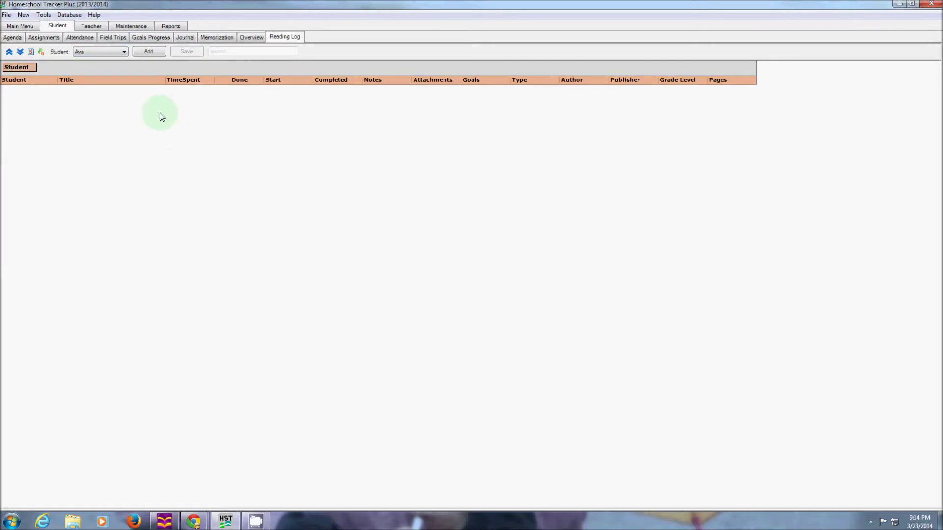
{"action": "left_click", "coordinate": [120, 54]}
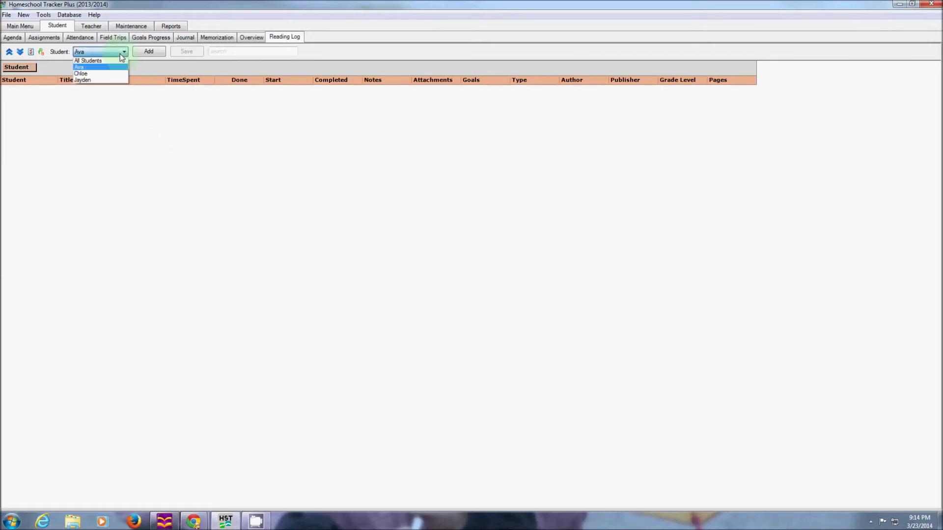
{"action": "left_click", "coordinate": [100, 80]}
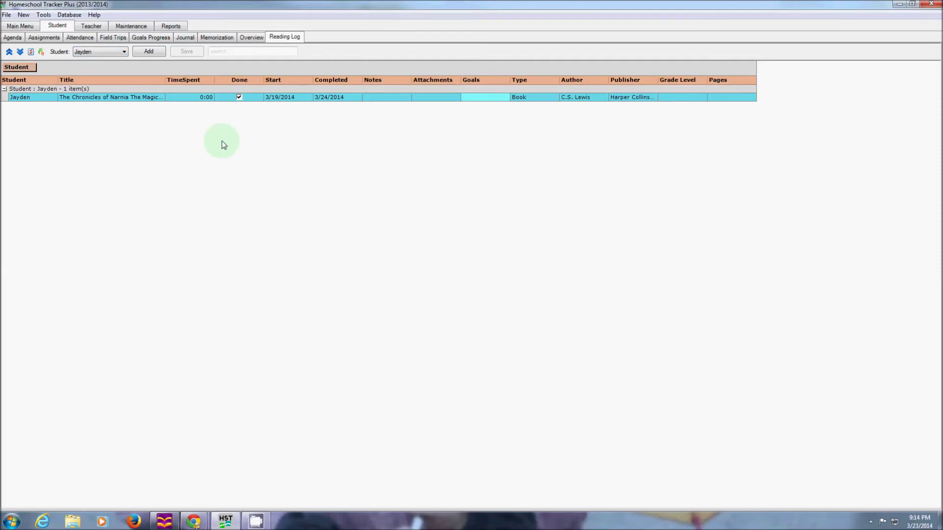